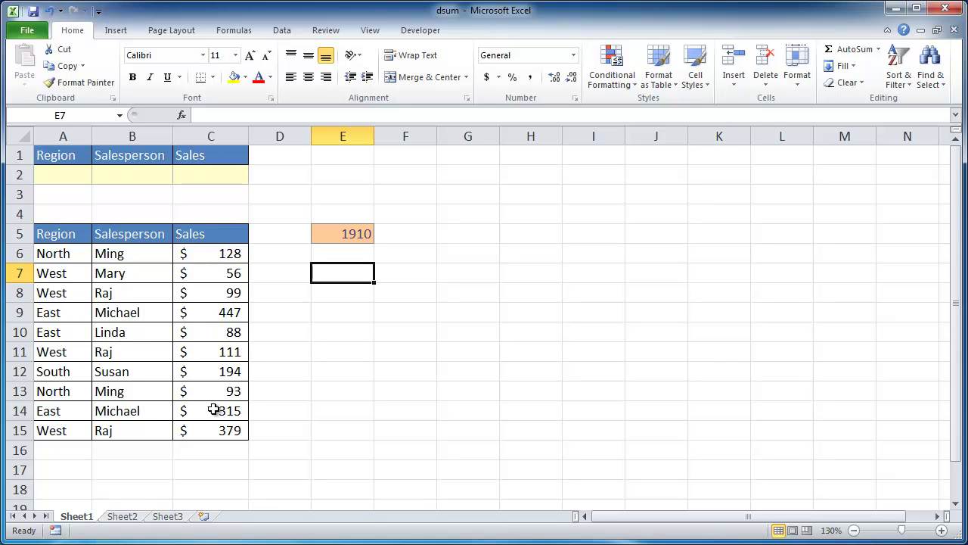
Select the Sales values C6:C15 and confirm the status-bar Sum of $1,910
left_click_drag(223, 429, 221, 256)
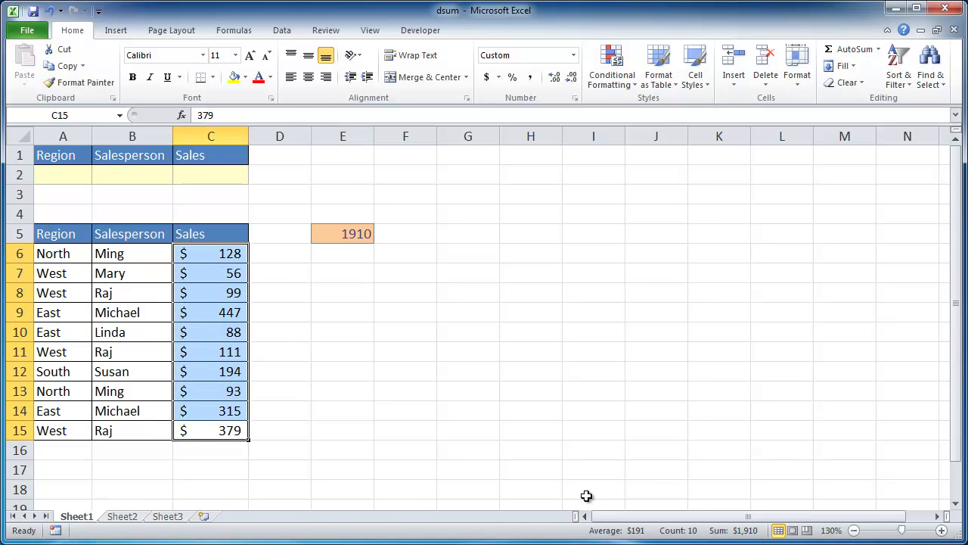
Enter east as the Region criterion in A2
left_click(57, 174)
type("east")
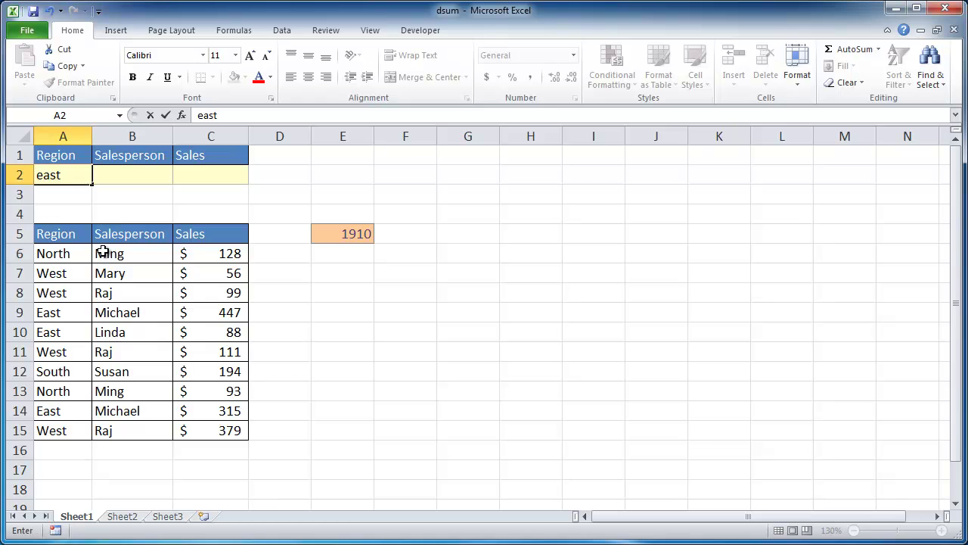
key("Return")
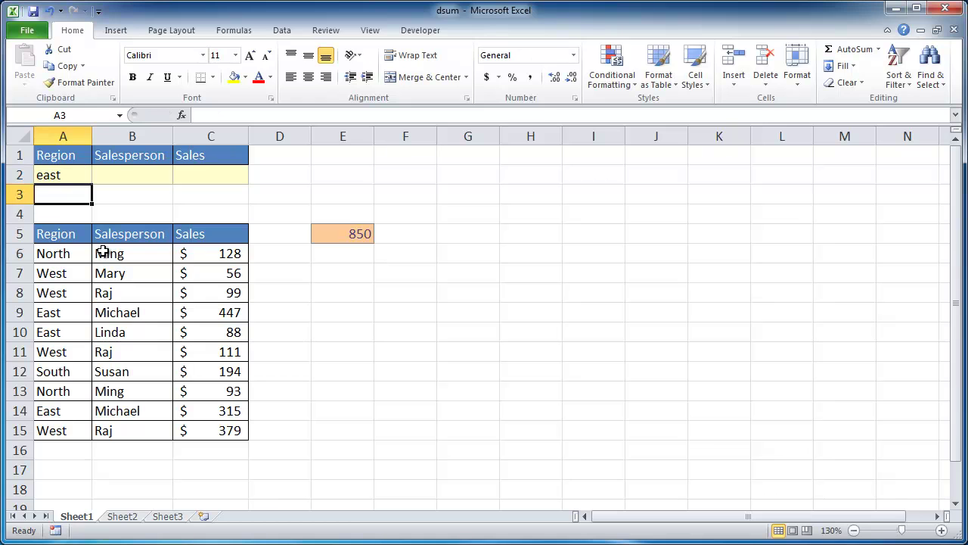
Select the East sales 447, 88 and 315 to confirm they total $850
left_click(212, 312, "ctrl")
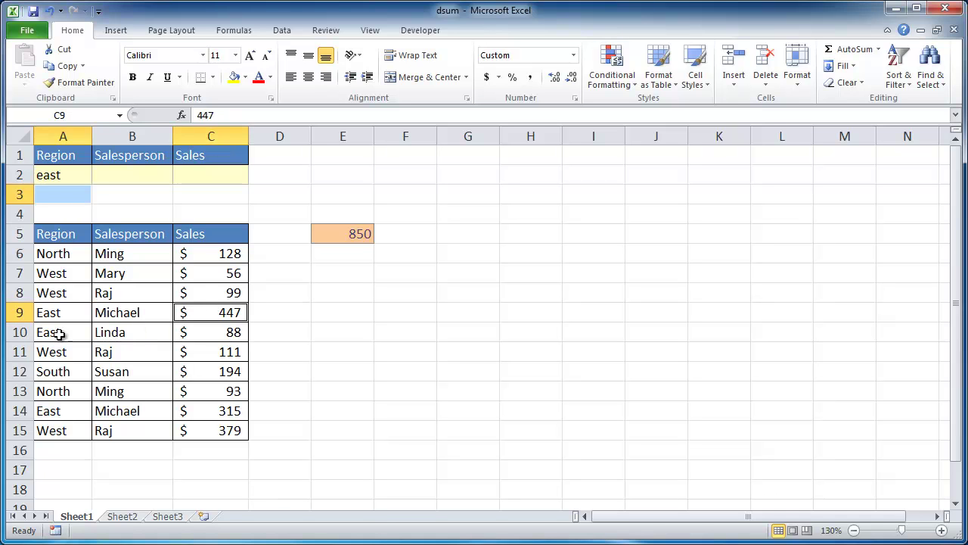
left_click(208, 336, "ctrl")
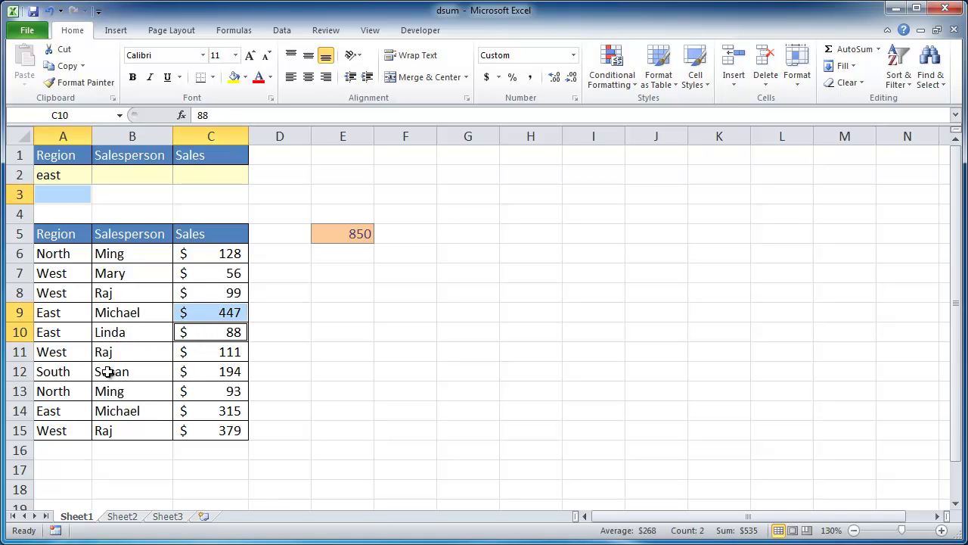
left_click(229, 412, "ctrl")
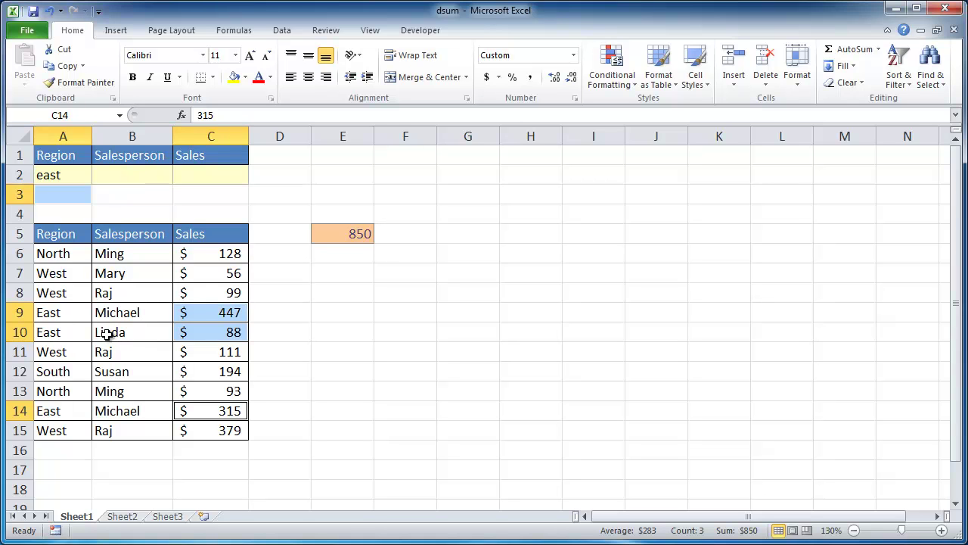
Enter a salesperson's name in B2 so E5 returns 88, matching the East sale in C10
left_click(129, 173)
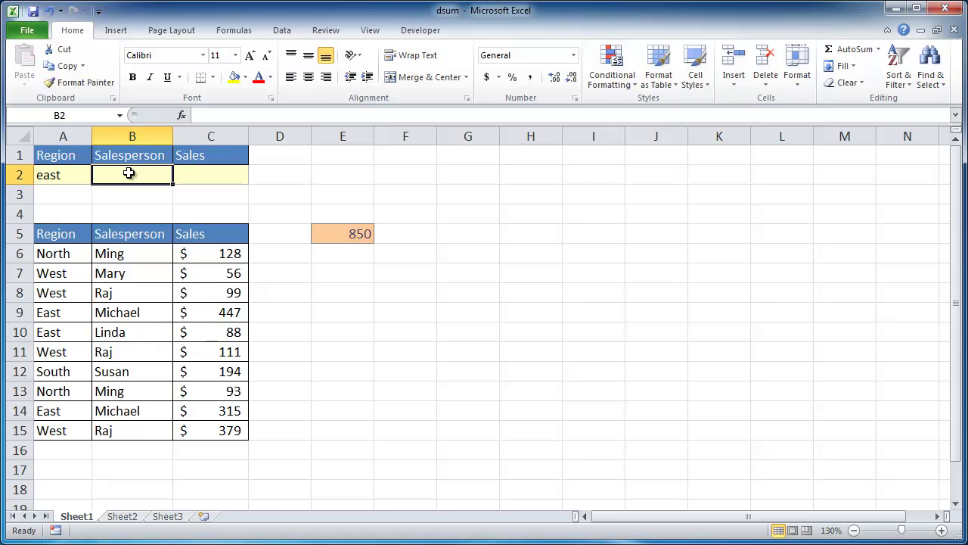
type("linda")
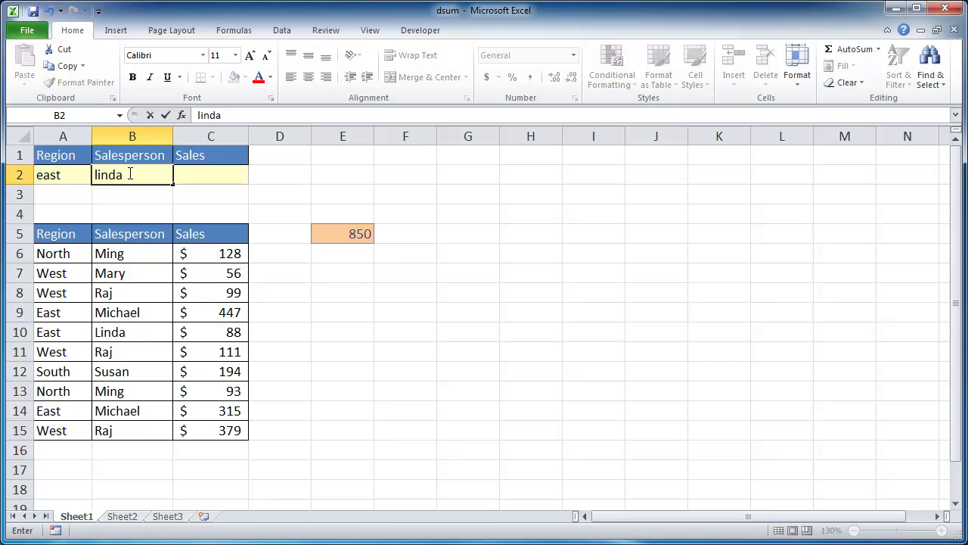
key("Return")
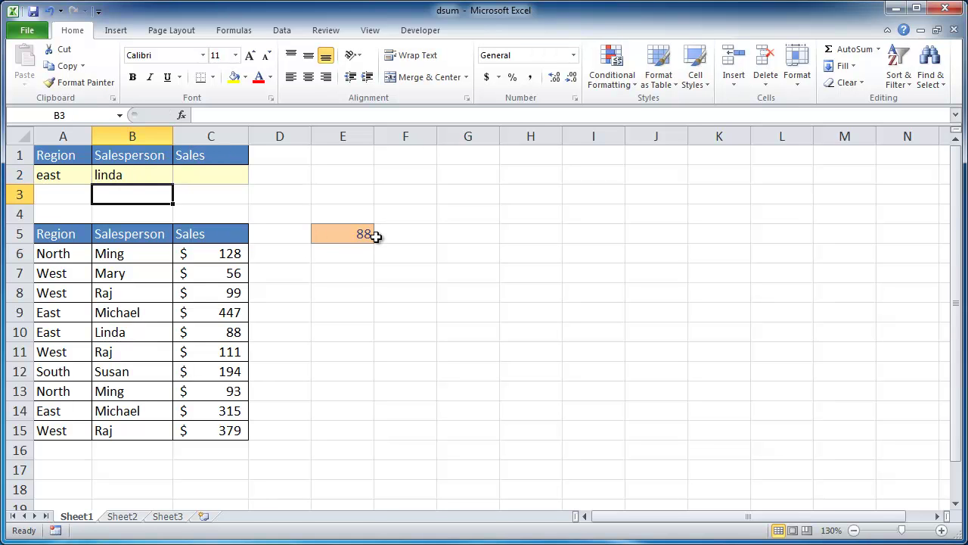
left_click(198, 331)
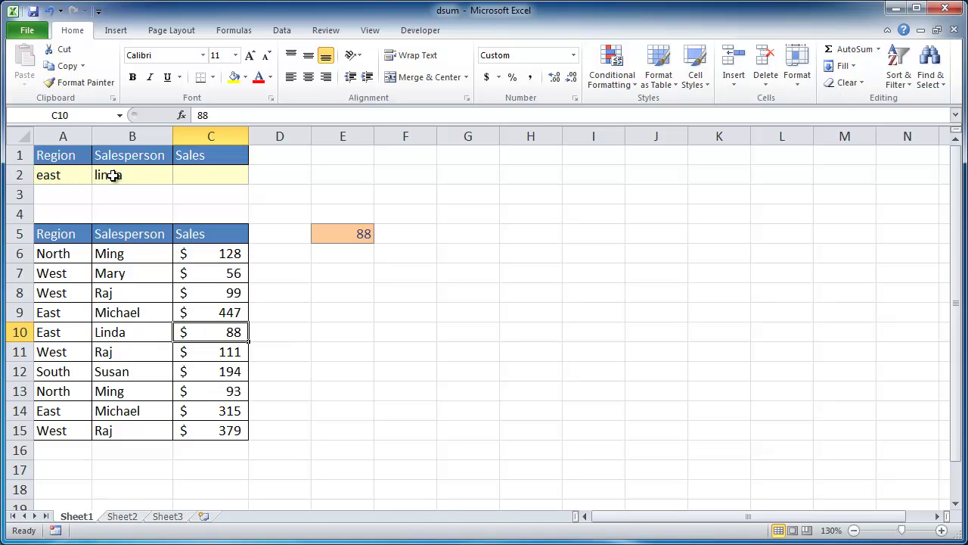
left_click(342, 350)
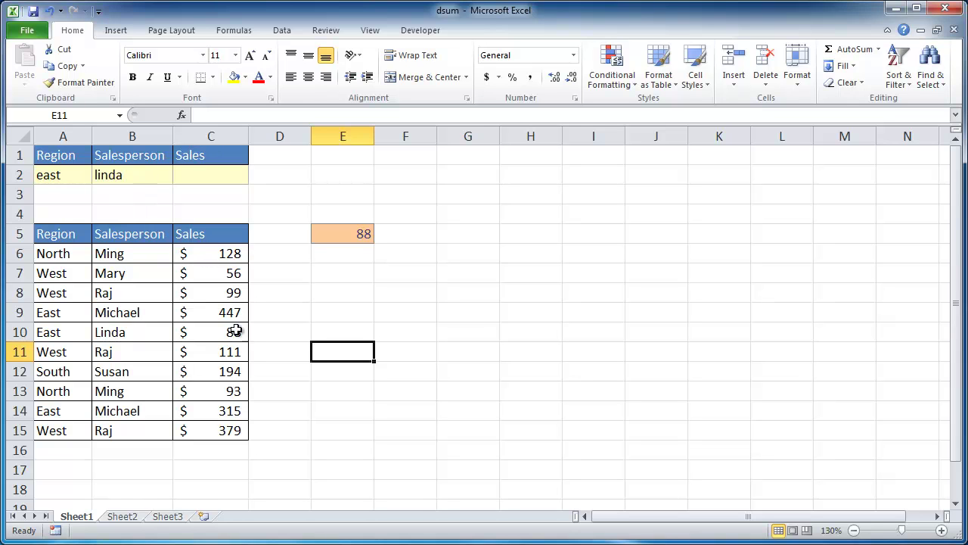
Clear E5's existing DSUM formula in the formula bar
left_click(337, 232)
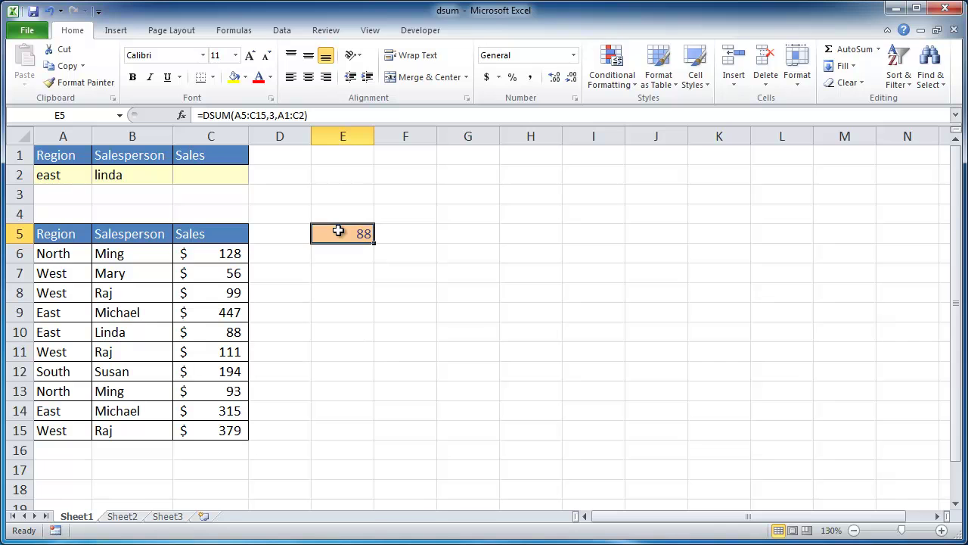
left_click(347, 113)
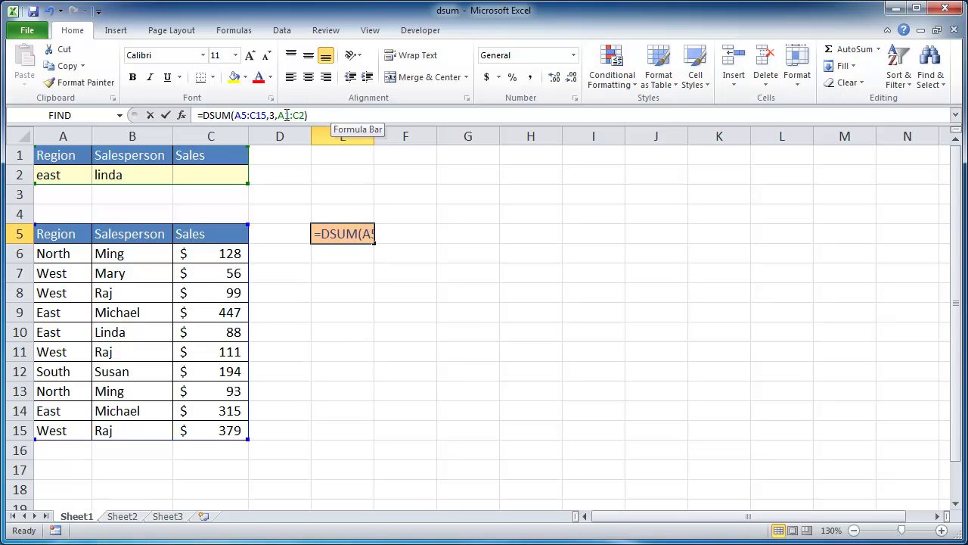
left_click_drag(346, 114, 111, 126)
key("Delete")
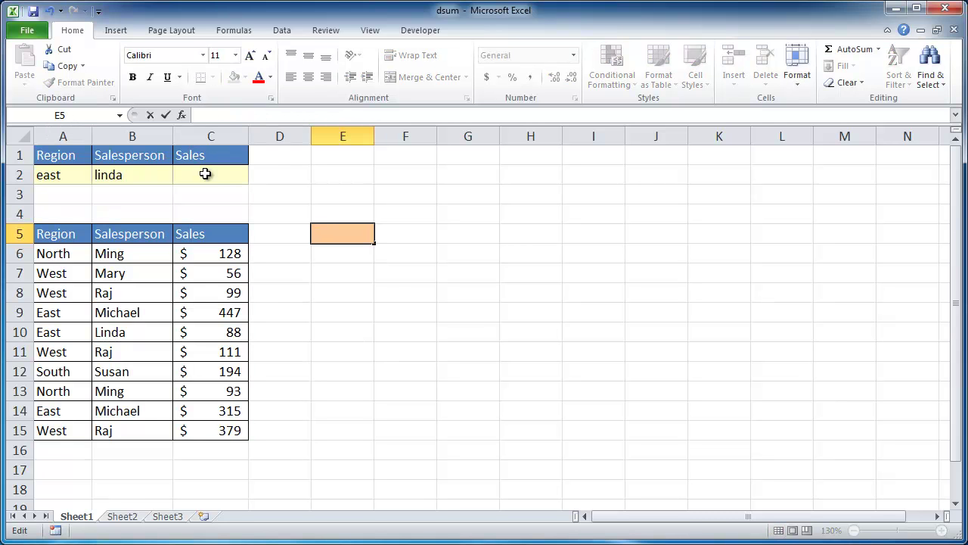
Build =dsum( with database A5:C15, field 3 and criteria range A1:C2
type("=")
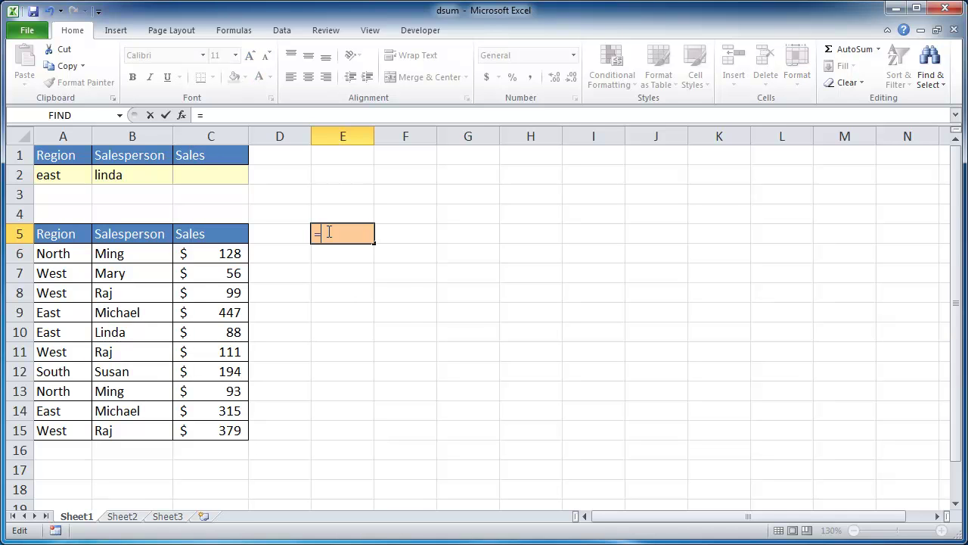
type("dsum")
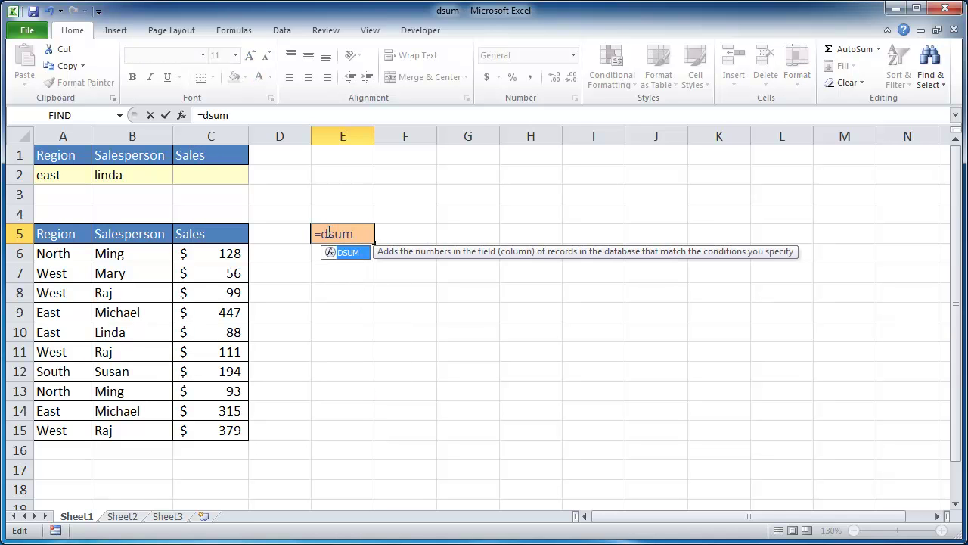
type("(")
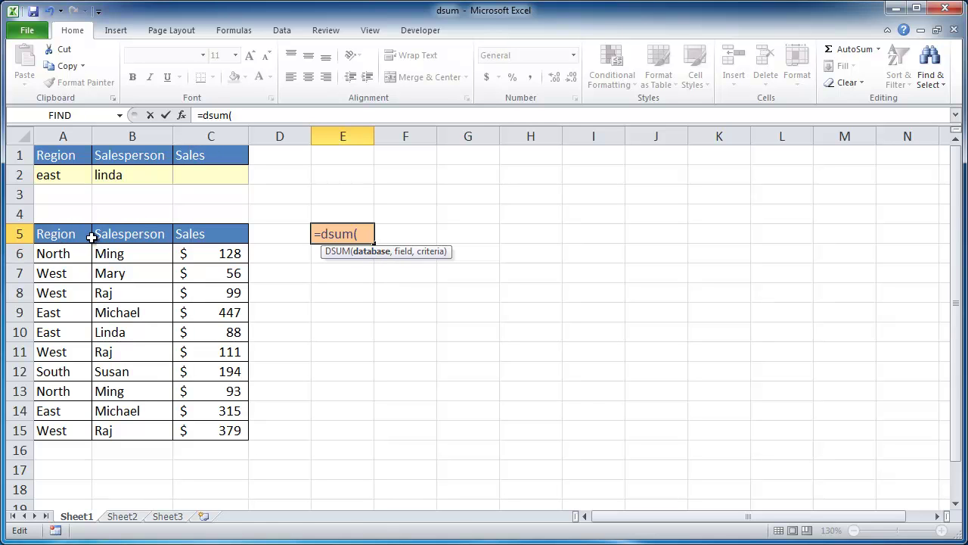
left_click_drag(89, 236, 217, 427)
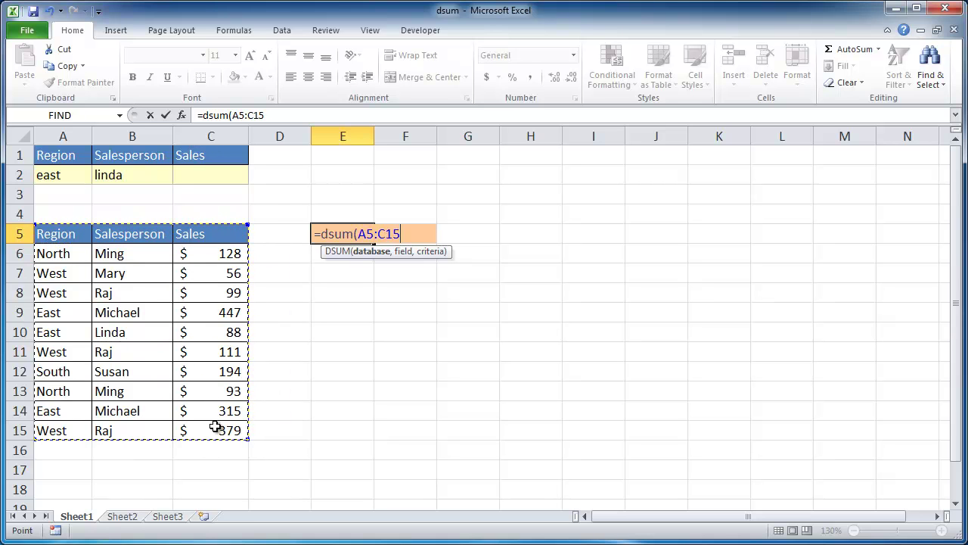
type(",3.")
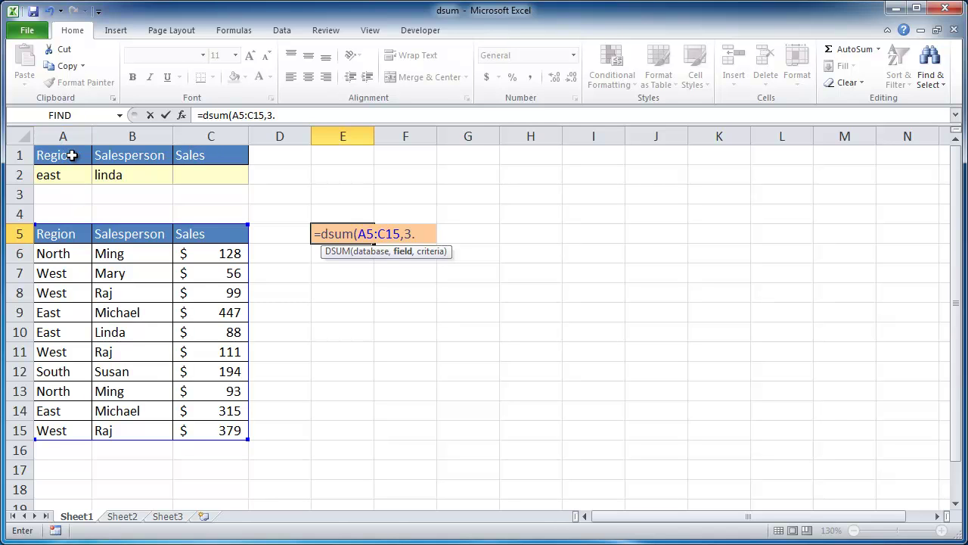
left_click_drag(71, 155, 220, 174)
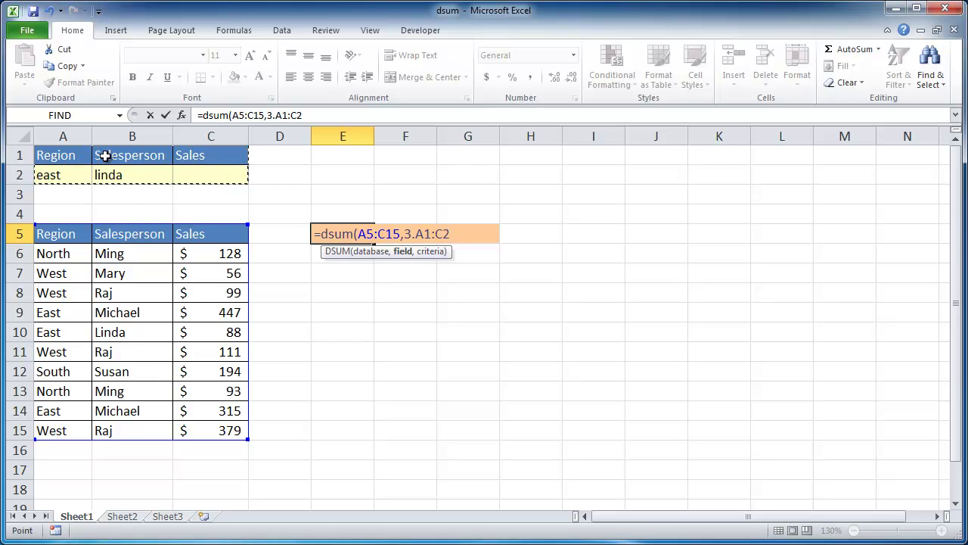
Close and enter the DSUM formula, dismissing the resulting error warning
type(")")
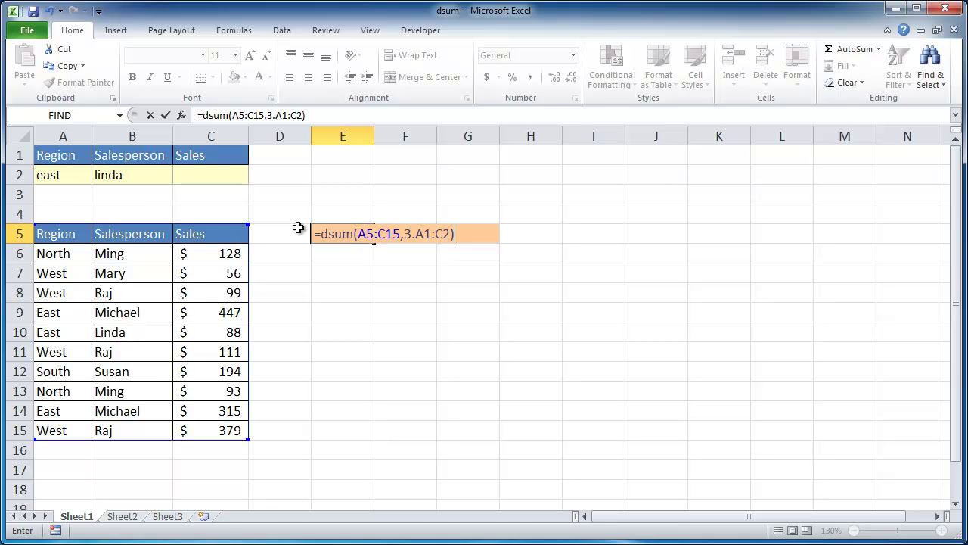
key("Return")
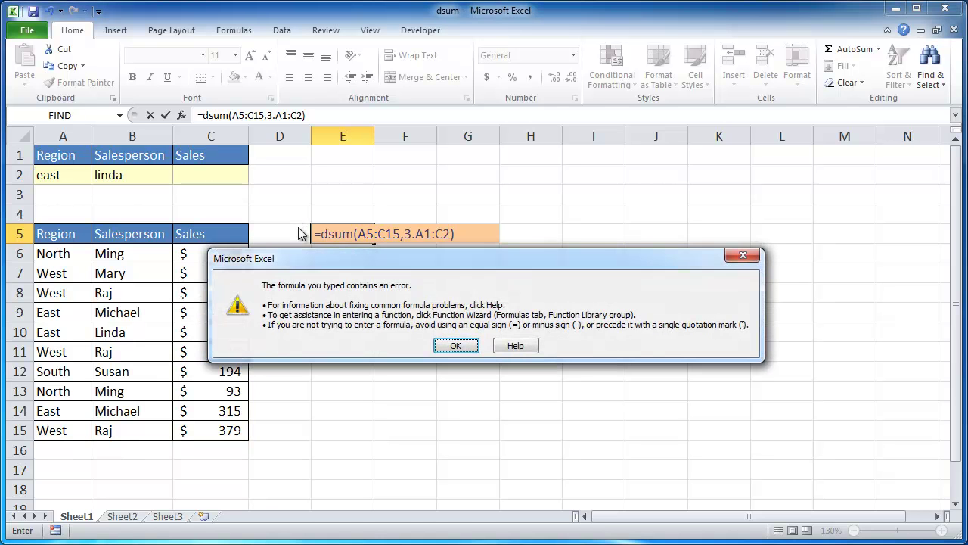
left_click(457, 346)
Replace the period before A1:C2 with a comma so E5 returns 88
left_click(421, 234)
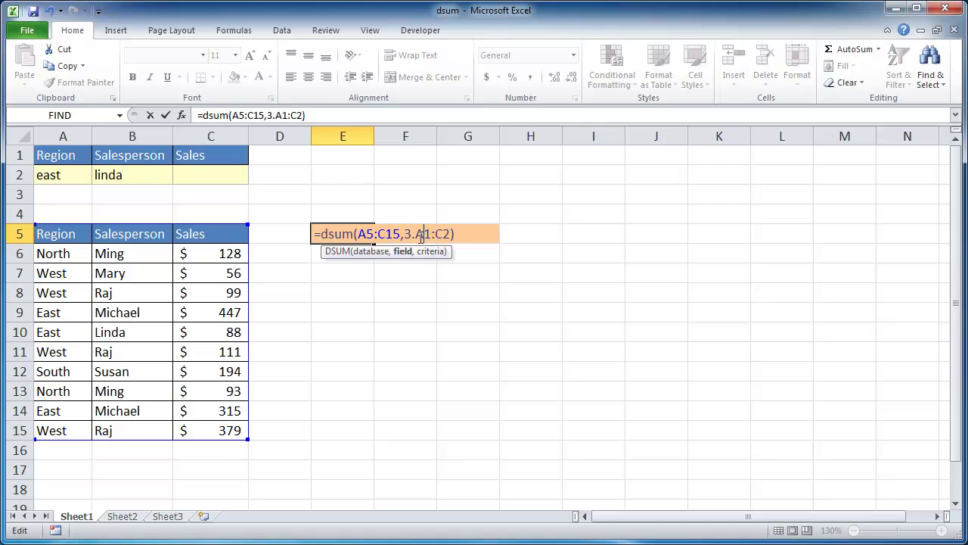
key("BackSpace")
type(",")
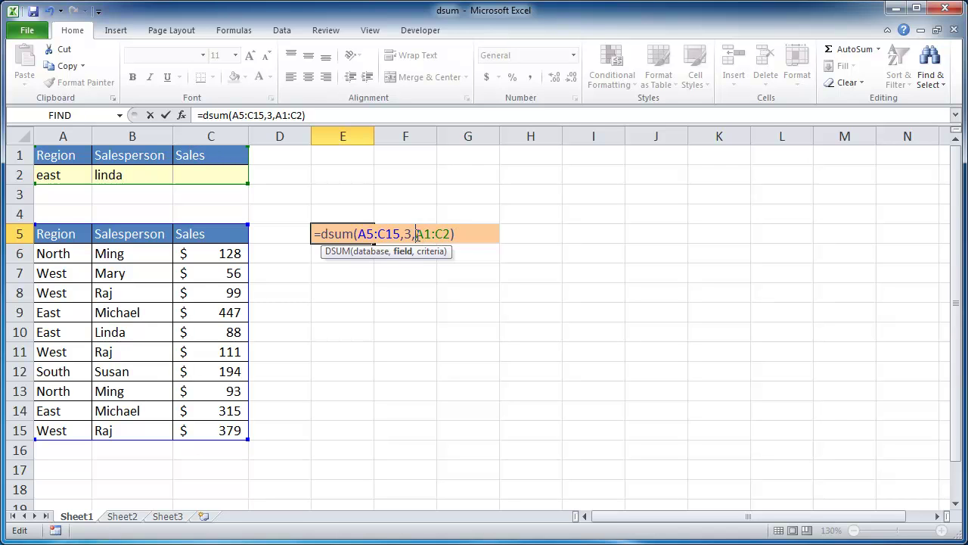
key("Return")
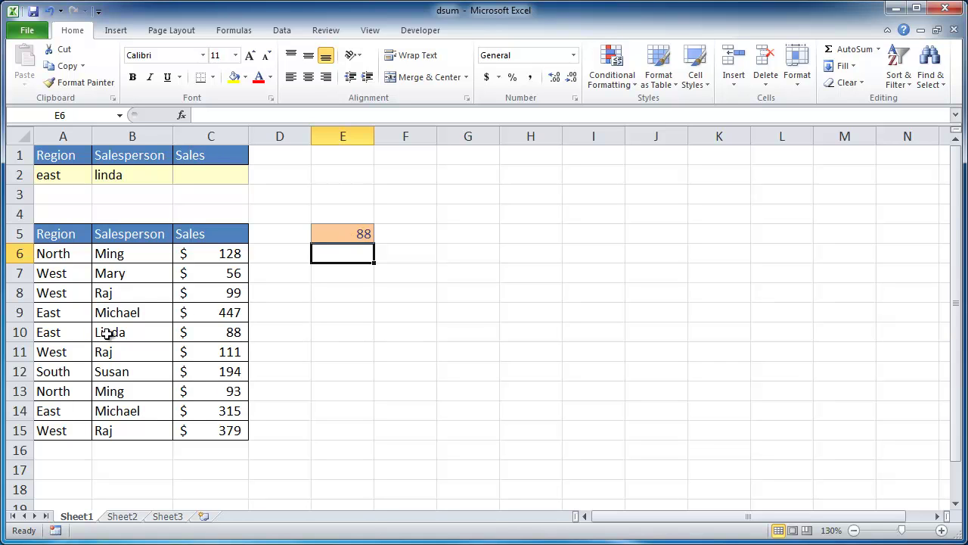
Clear the Salesperson criterion in B2
left_click(137, 174)
key("BackSpace")
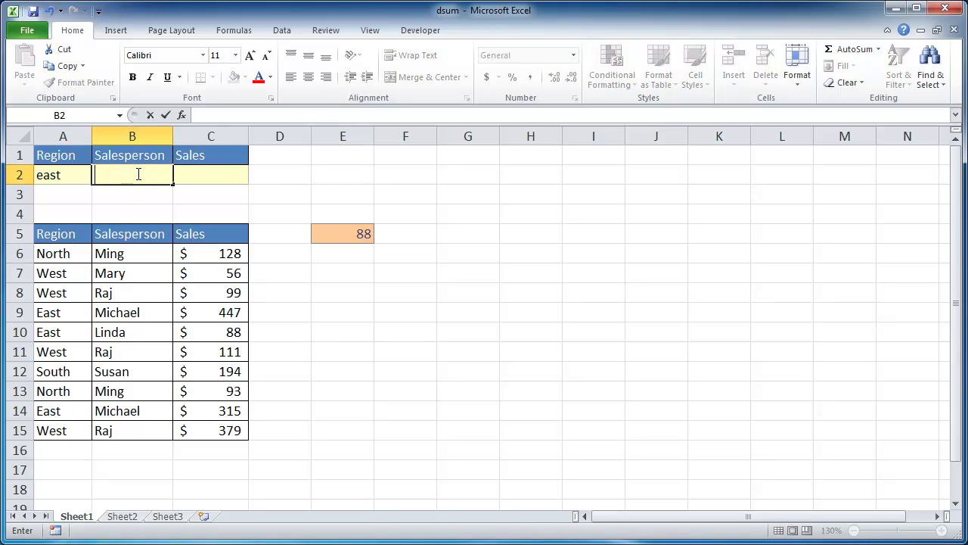
key("Return")
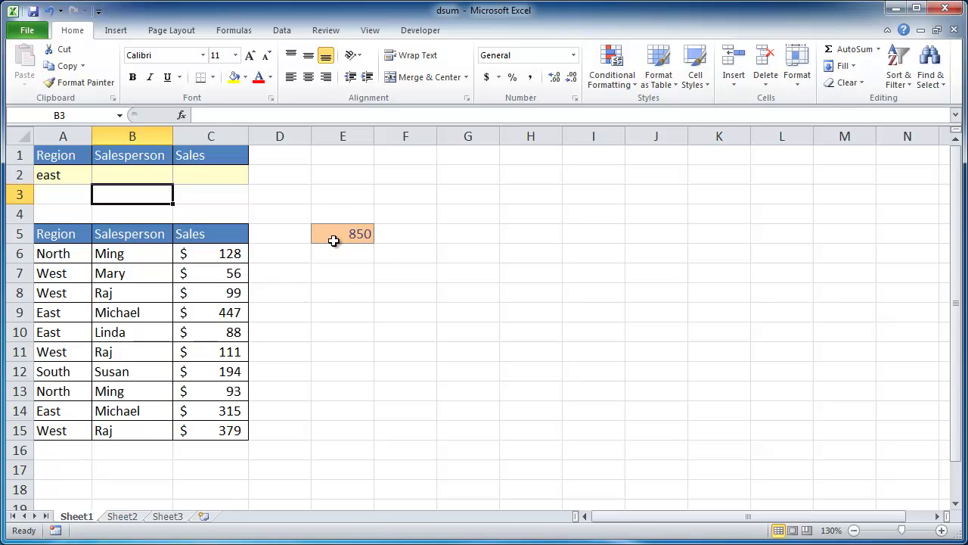
Select the East sales 447, 88 and 315 to confirm E5's 850 total
left_click_drag(214, 313, 210, 324)
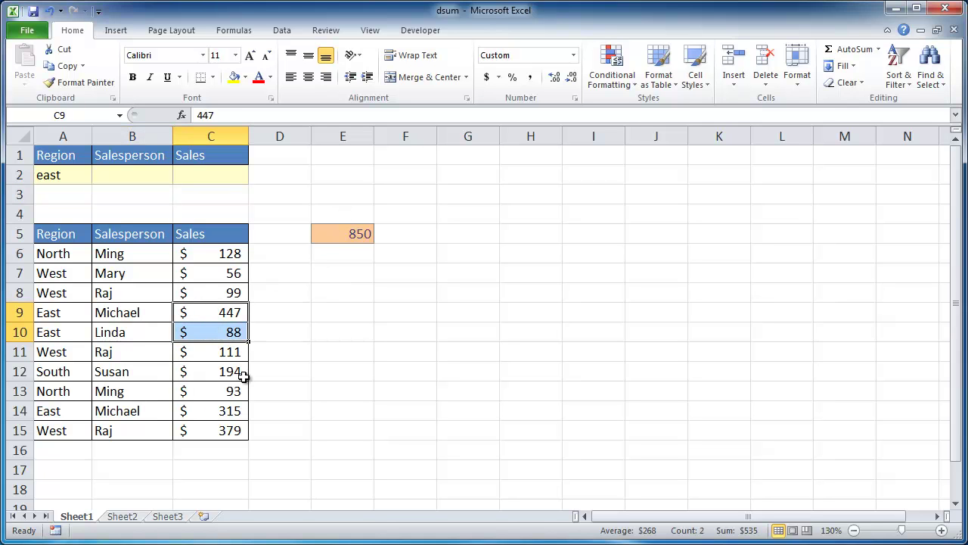
left_click(227, 411, "ctrl")
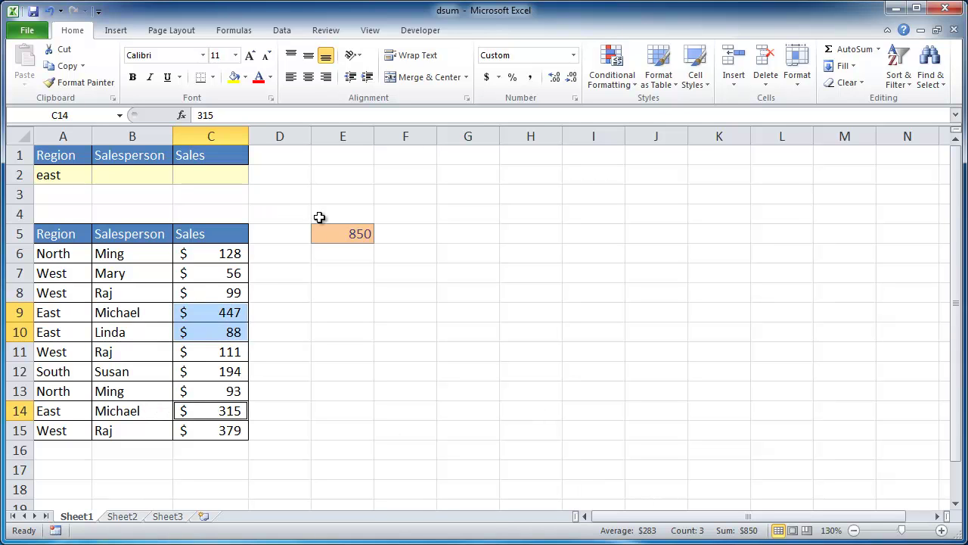
left_click(342, 234)
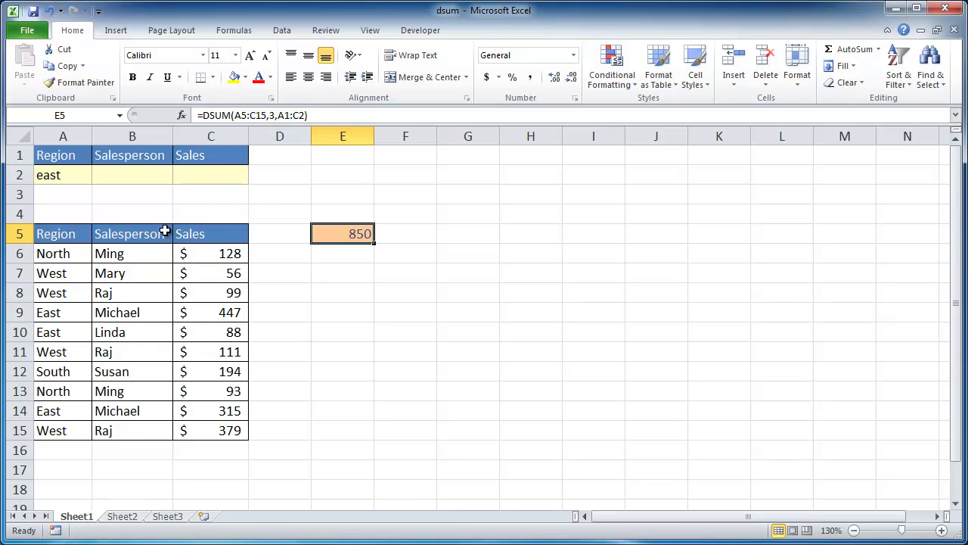
Replace the field argument 3 with "Sales" in E5's DSUM formula
left_click(277, 115)
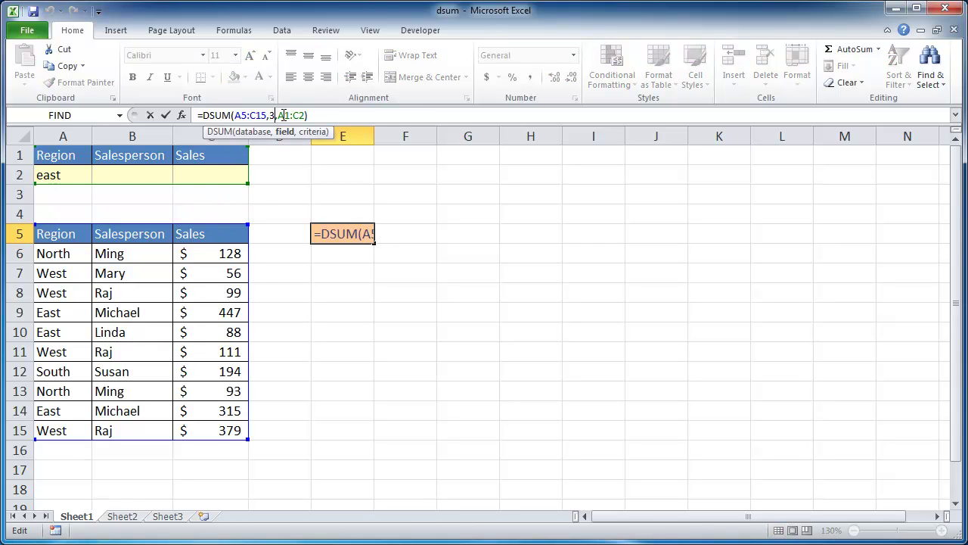
key("BackSpace")
type("\"")
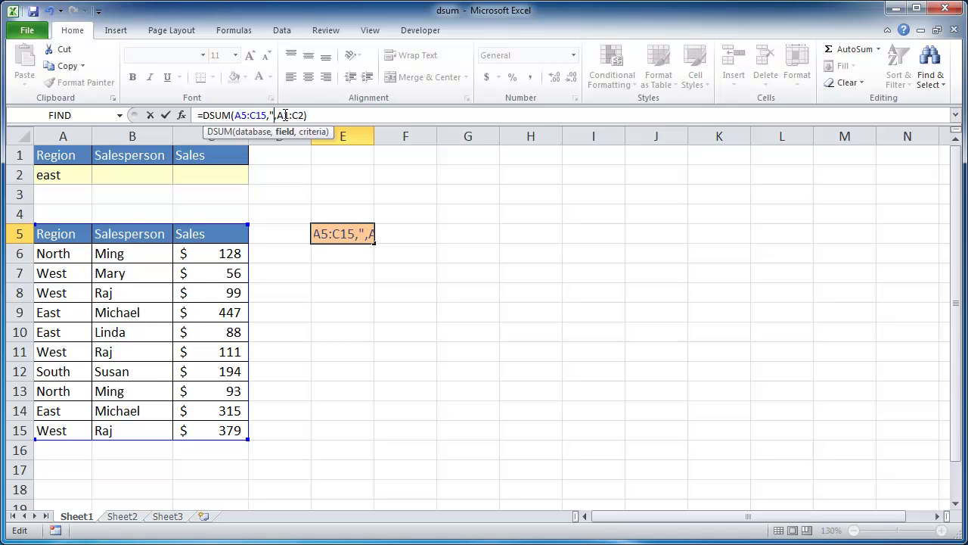
type("Sales")
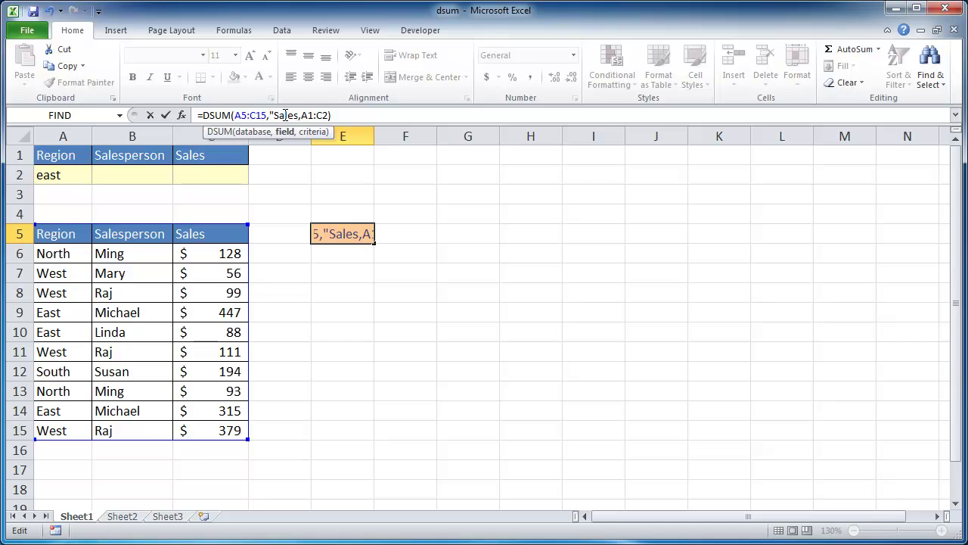
type("\"")
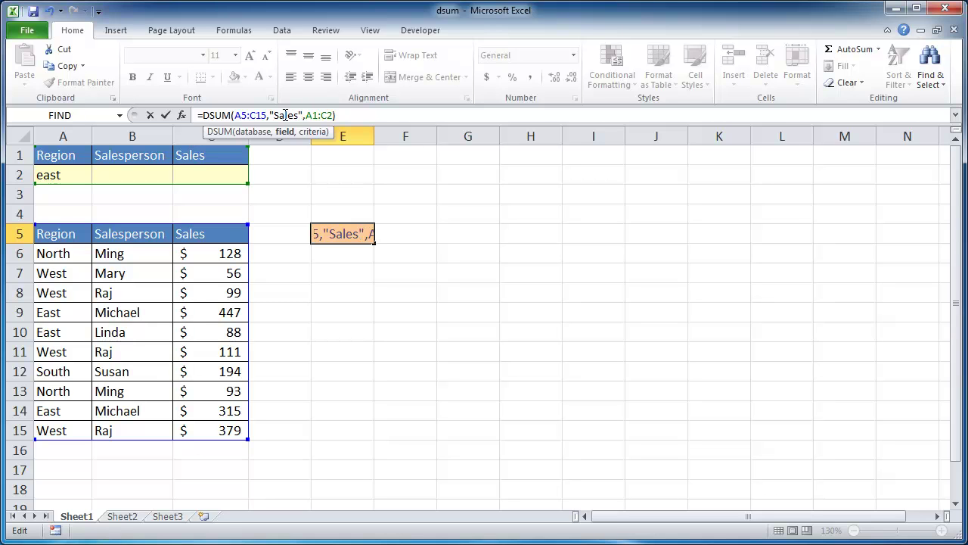
key("Return")
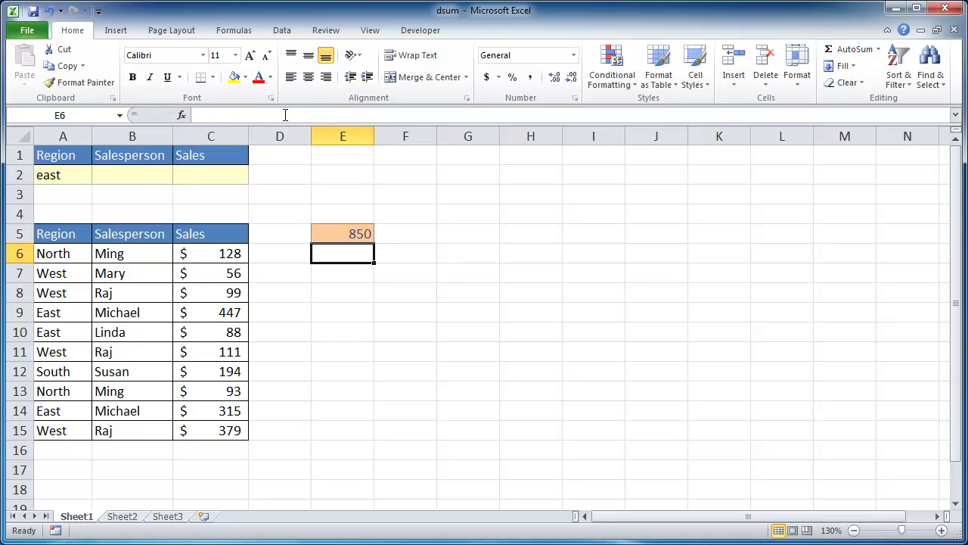
Enter west as the Region criterion in A2
left_click(346, 232)
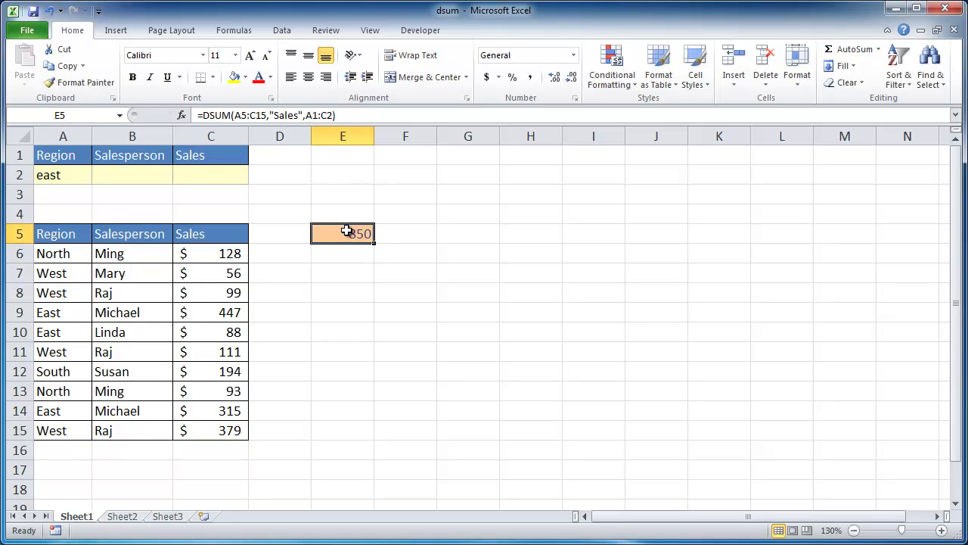
left_click(121, 168)
left_click(49, 179)
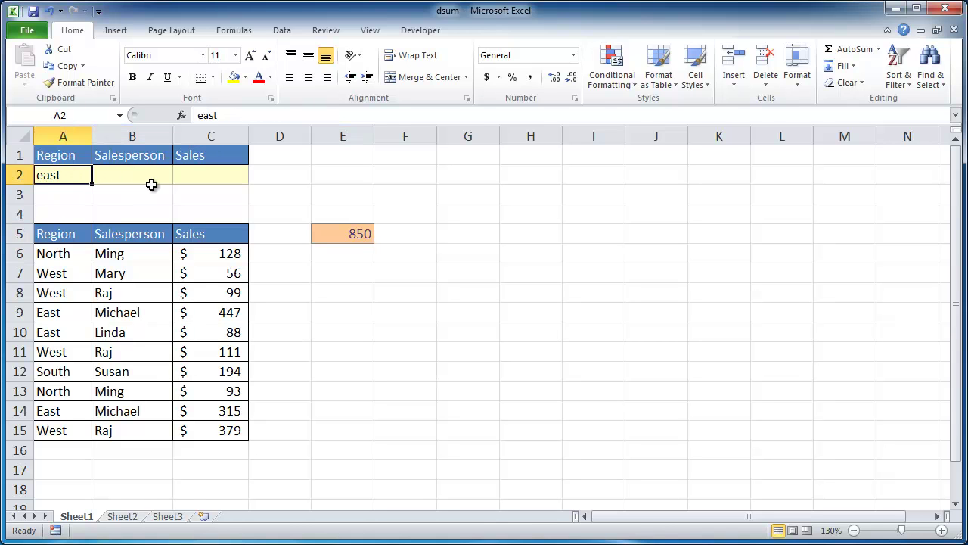
type("west")
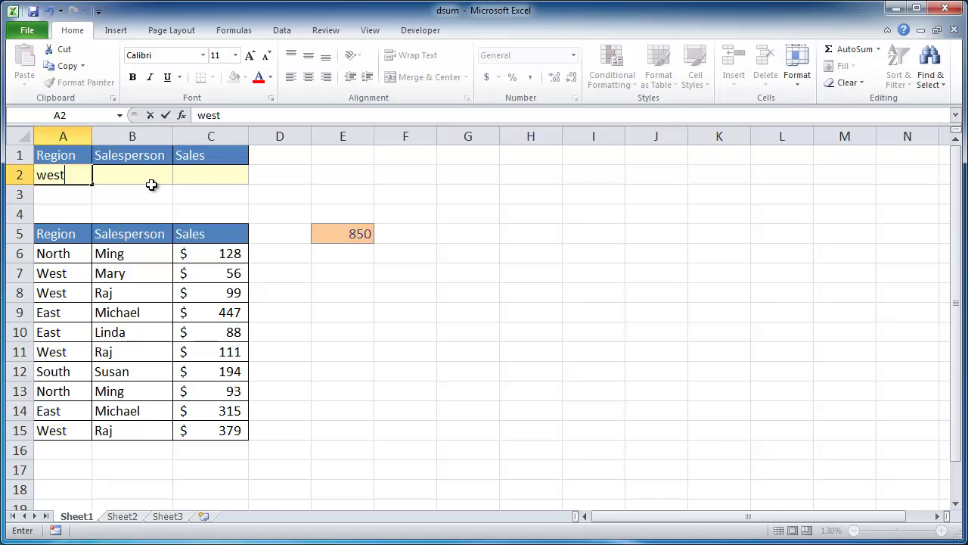
key("Return")
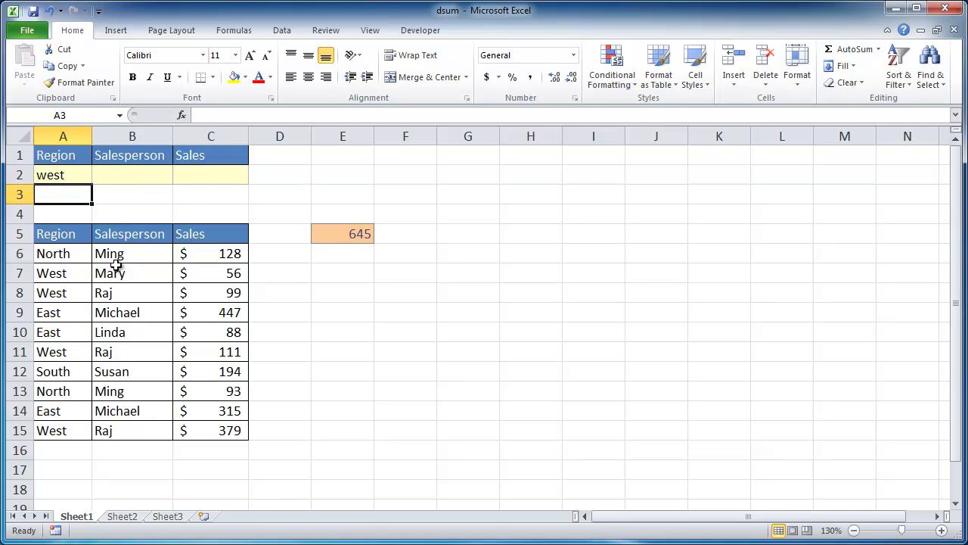
Select the West sales 56, 99, 111 and 379 to check their total
left_click_drag(208, 272, 208, 293)
left_click(213, 353, "ctrl")
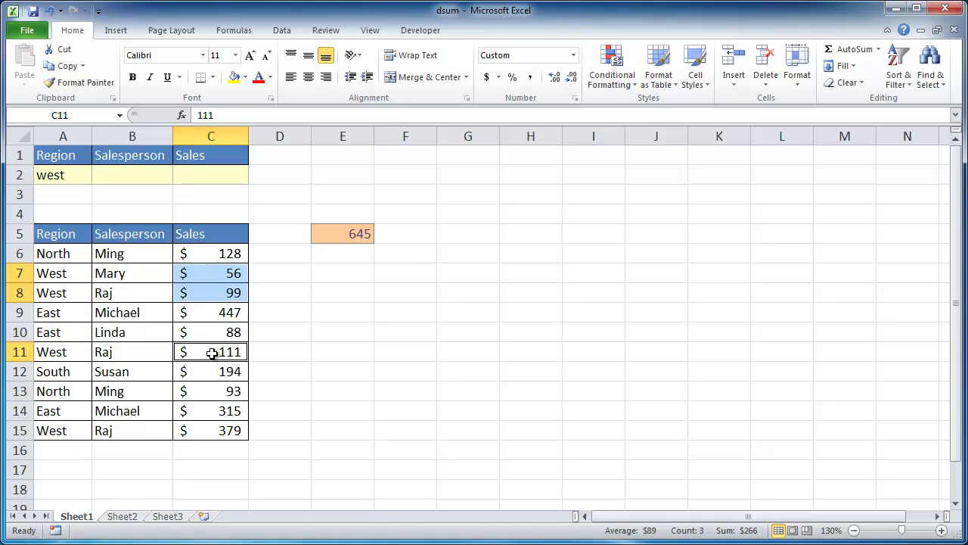
left_click(225, 431, "ctrl")
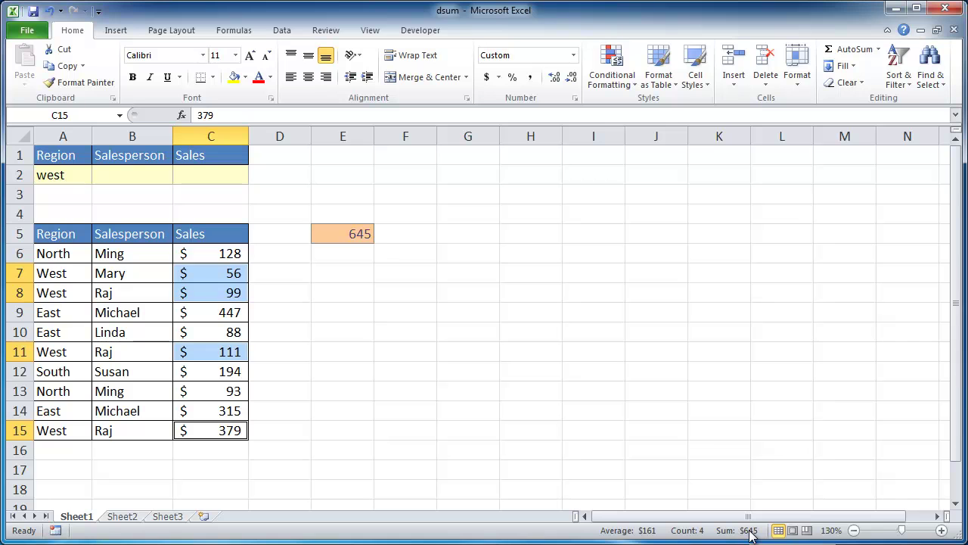
Set B2 to a single West salesperson's name so E5 returns 56, matching C7
left_click(137, 176)
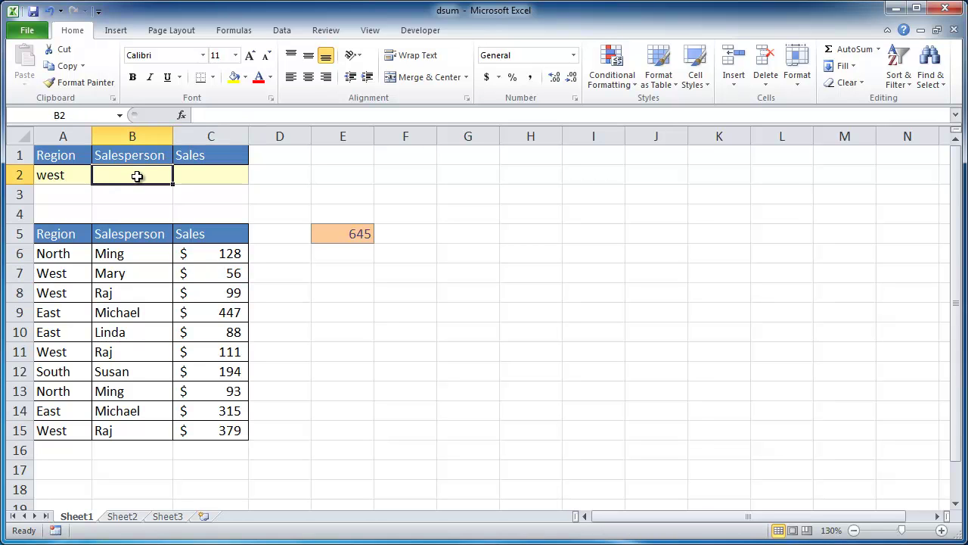
type("raj")
key("Return")
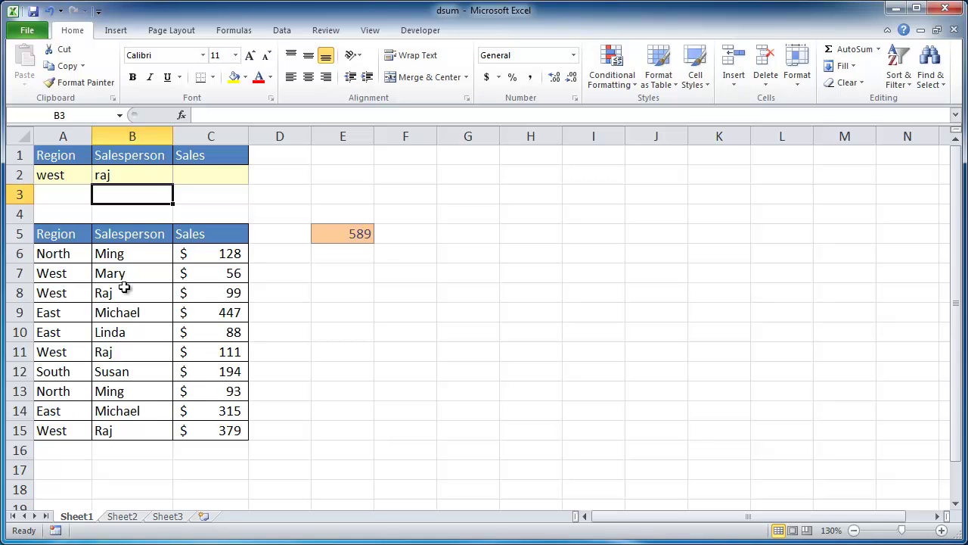
left_click(127, 175)
key("BackSpace")
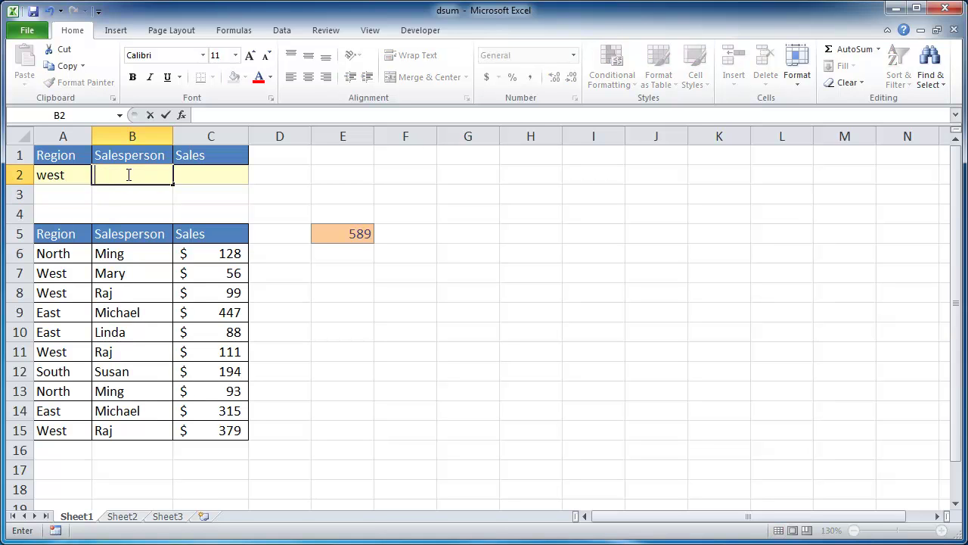
type("mary")
key("Return")
left_click(219, 274)
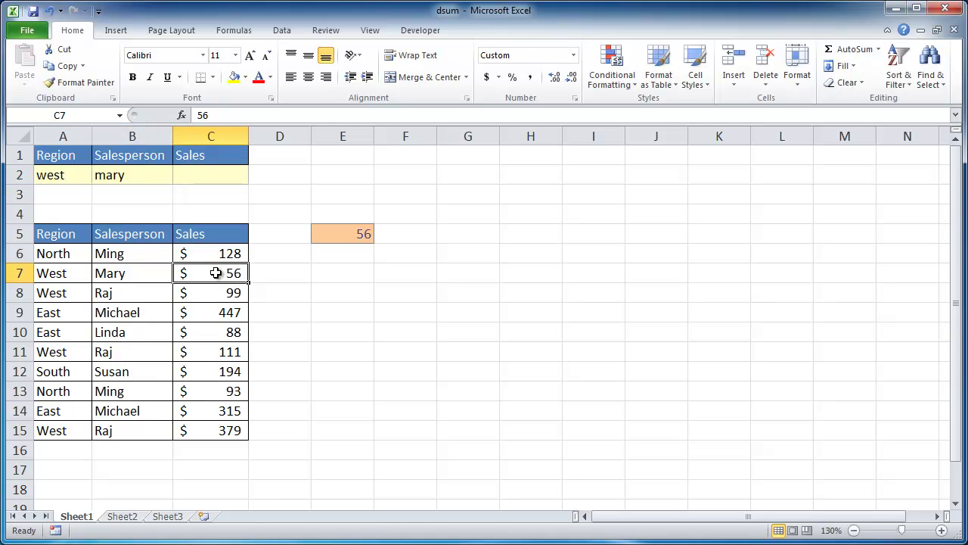
left_click(359, 235)
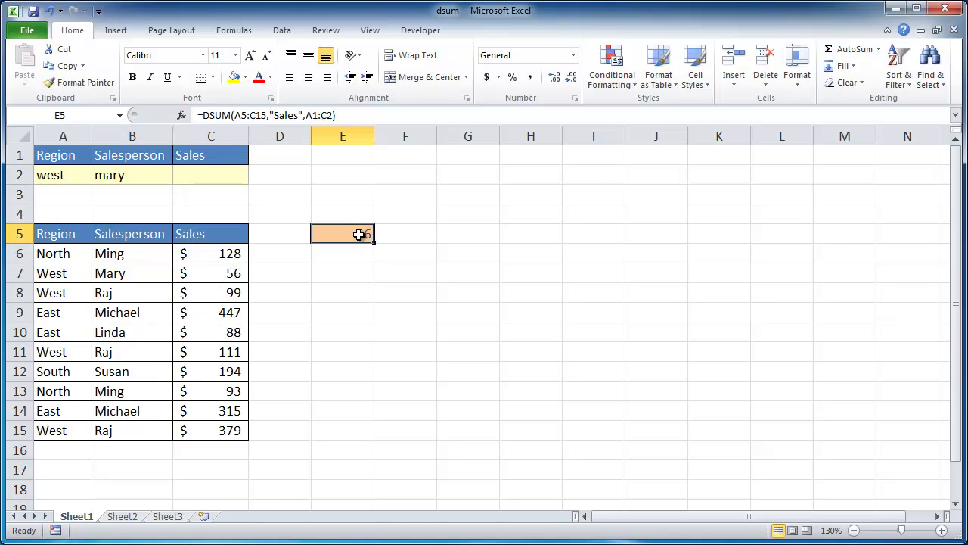